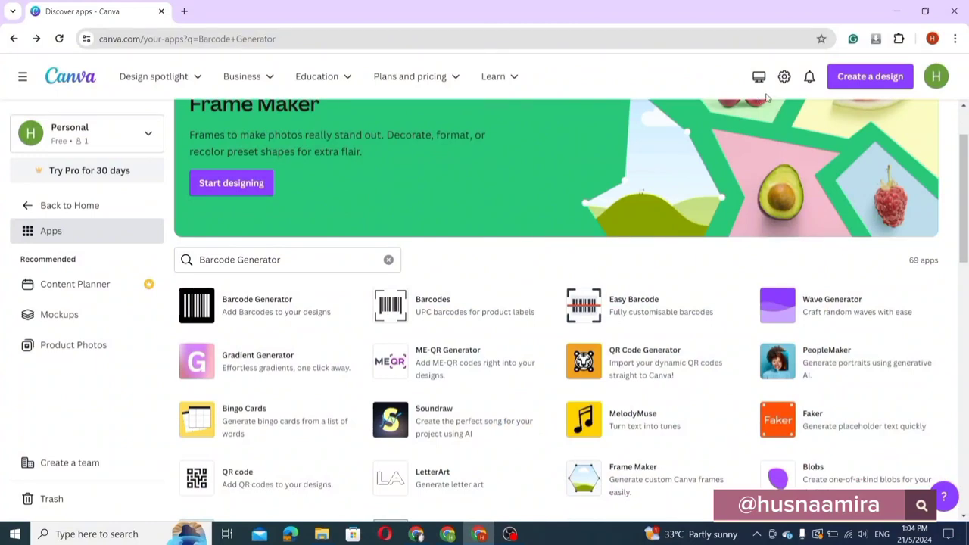
Step: Create a blank Document (A4 Portrait) design by searching the design sizes for 'a4'
{"action": "left_click", "coordinate": [842, 83]}
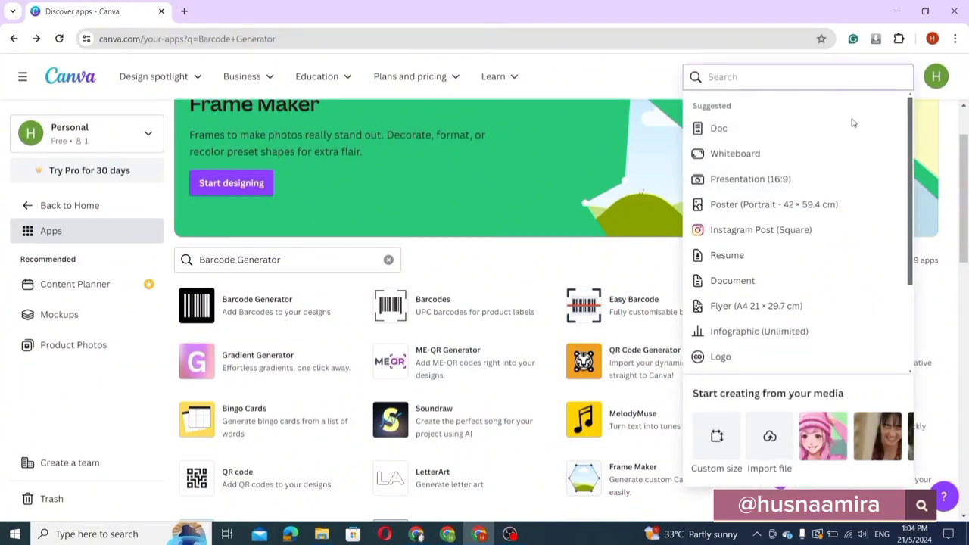
{"action": "scroll", "coordinate": [905, 159], "scroll_direction": "down", "scroll_amount": 1}
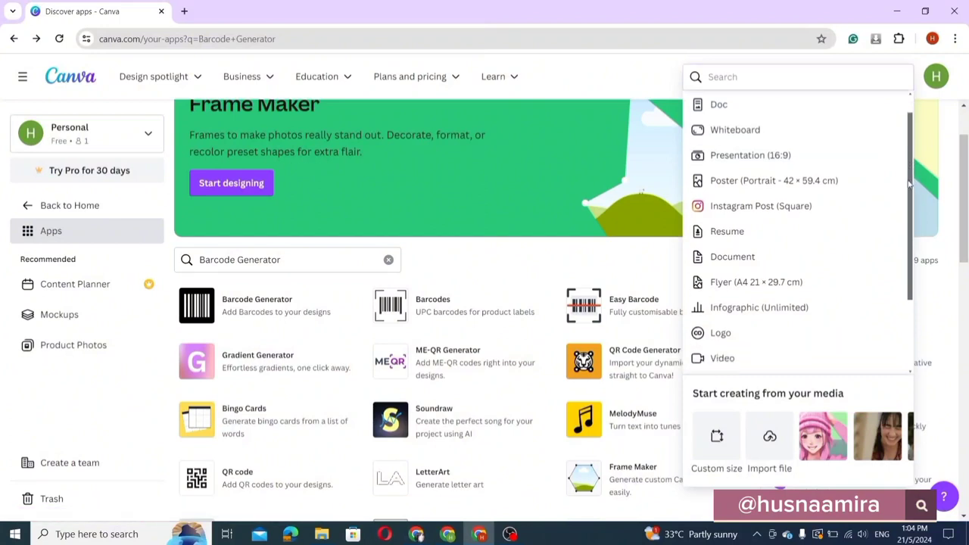
{"action": "scroll", "coordinate": [905, 159], "scroll_direction": "up", "scroll_amount": 1}
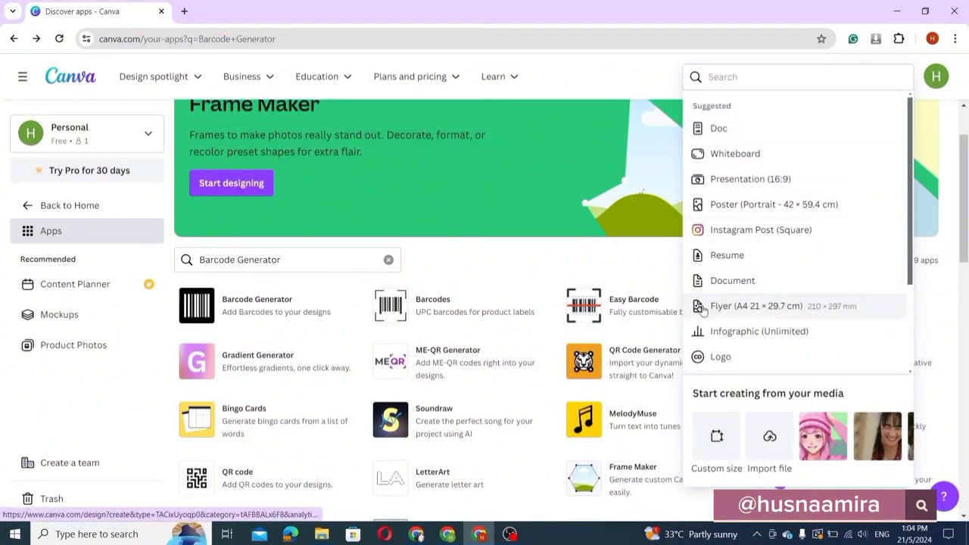
{"action": "left_click", "coordinate": [735, 82]}
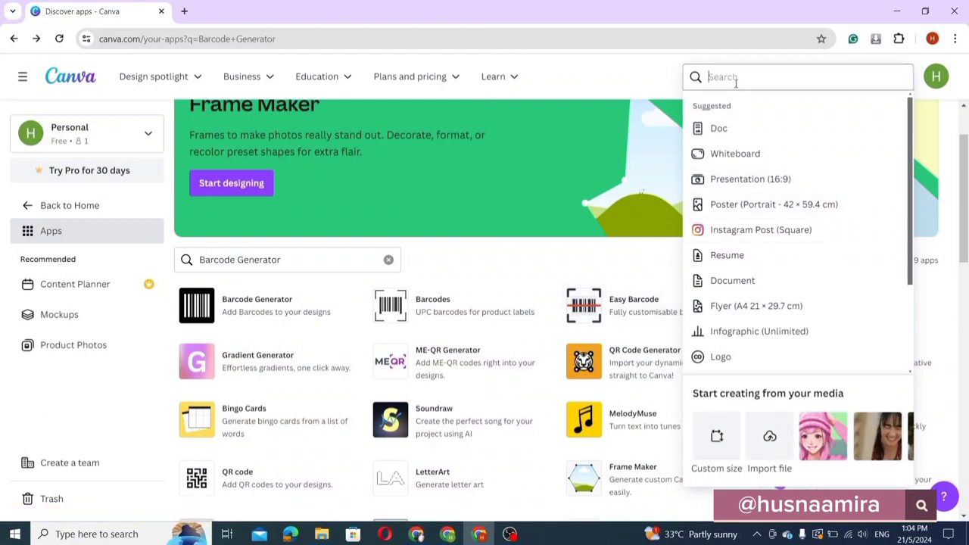
{"action": "type", "text": "a4"}
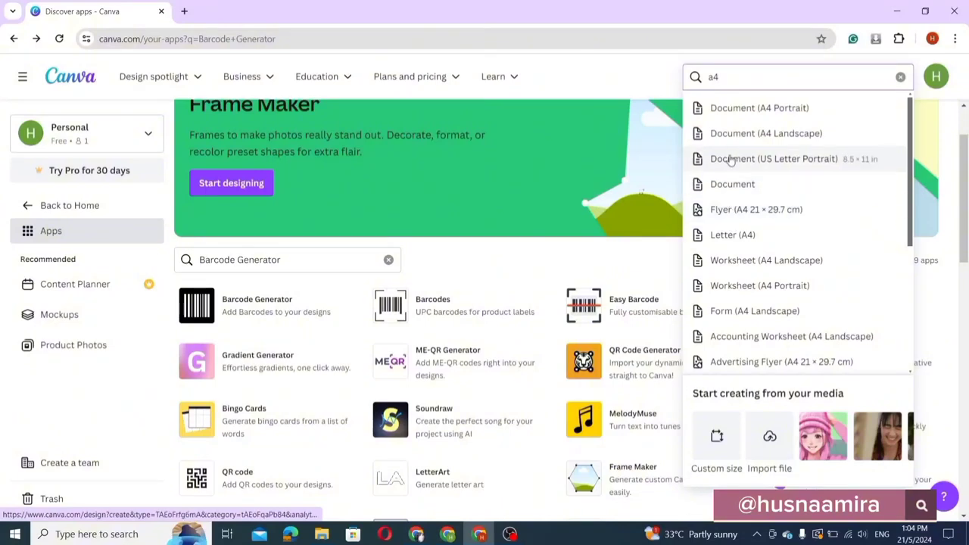
{"action": "left_click", "coordinate": [727, 112]}
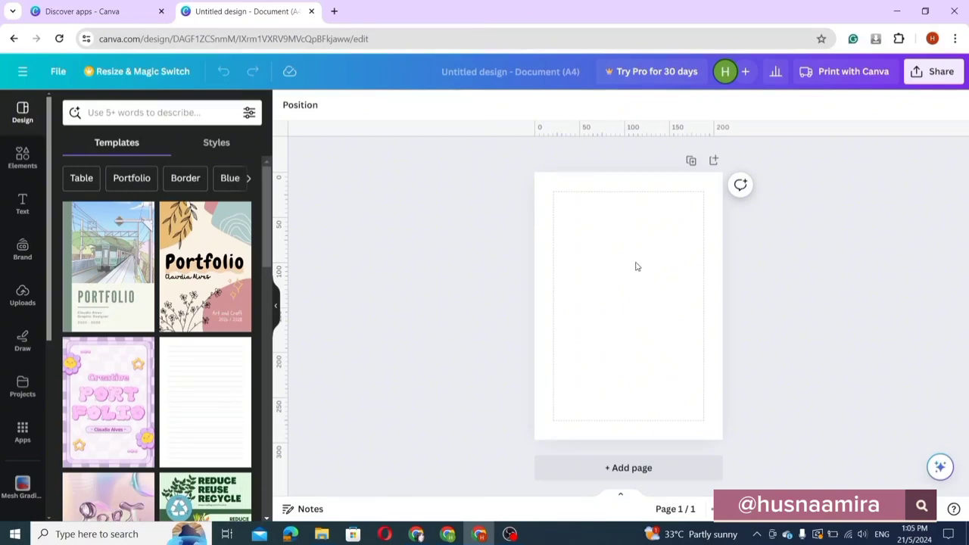
Step: Search the template library for 'professional document'
{"action": "left_click", "coordinate": [153, 110]}
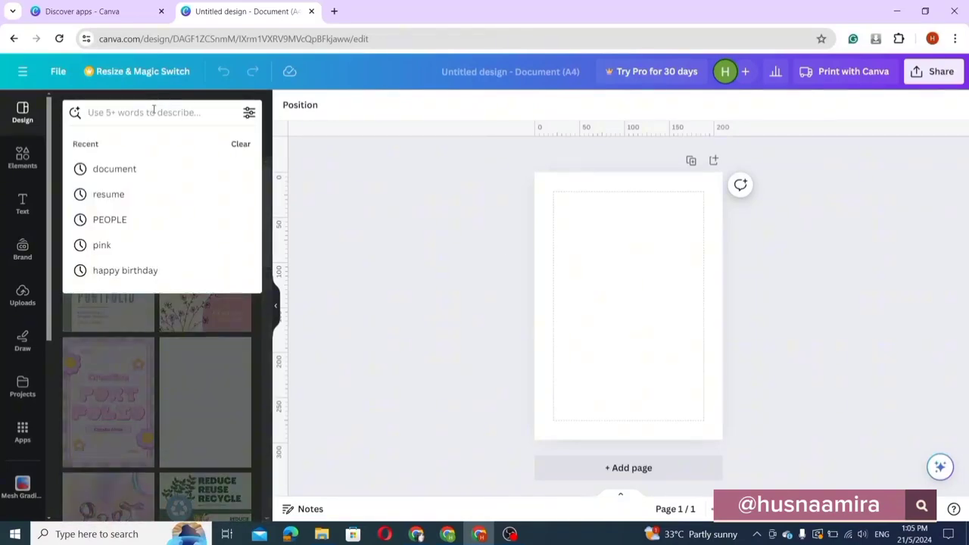
{"action": "type", "text": "doc"}
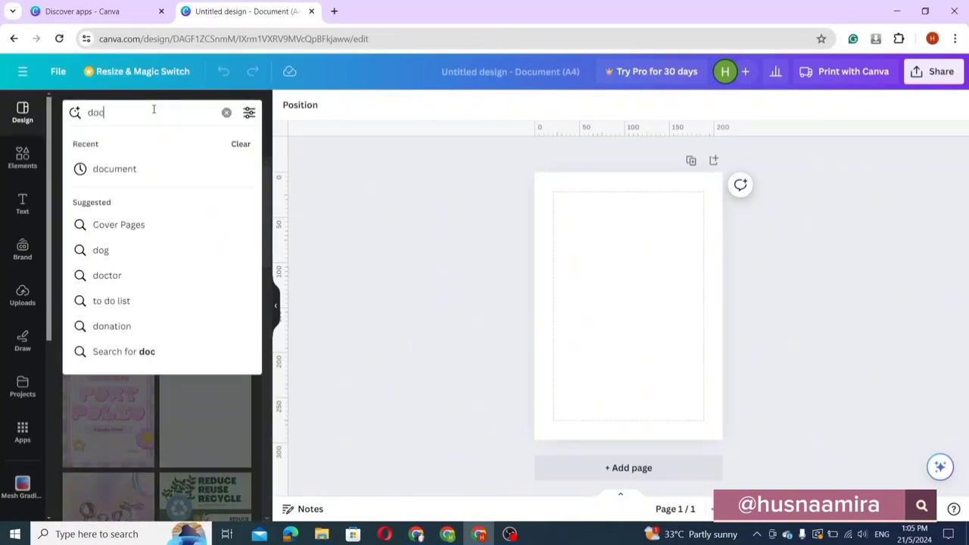
{"action": "type", "text": "ument"}
{"action": "key", "text": "Return"}
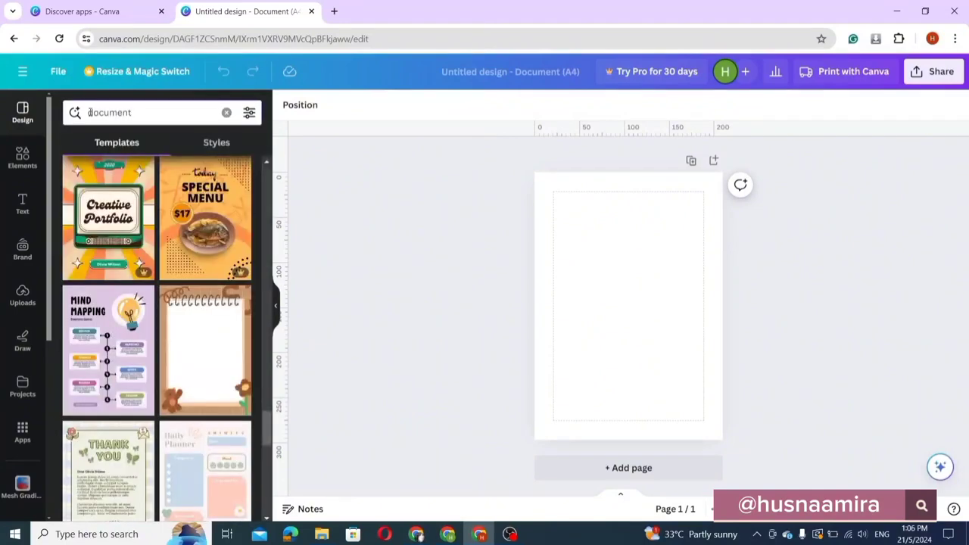
{"action": "left_click", "coordinate": [88, 112]}
{"action": "type", "text": "profesio"}
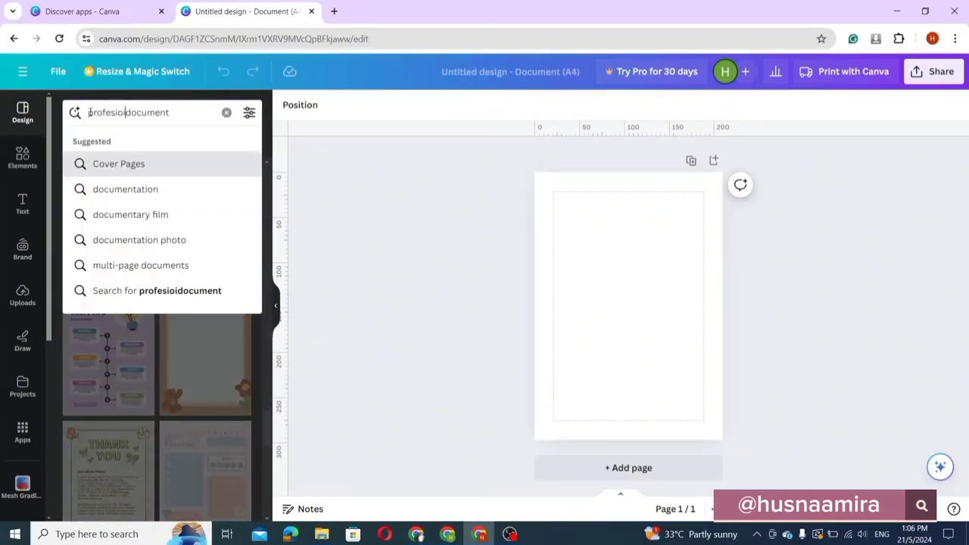
{"action": "key", "text": "BackSpace"}
{"action": "type", "text": "sional"}
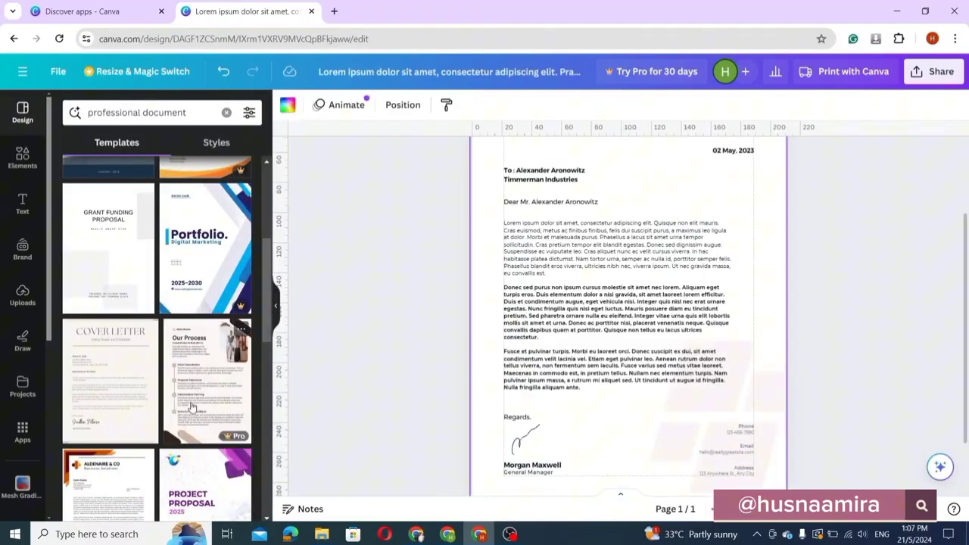
Step: Apply the Beige Professional Cover Letter template and scroll up to the page's COVER LETTER heading
{"action": "left_click", "coordinate": [96, 399]}
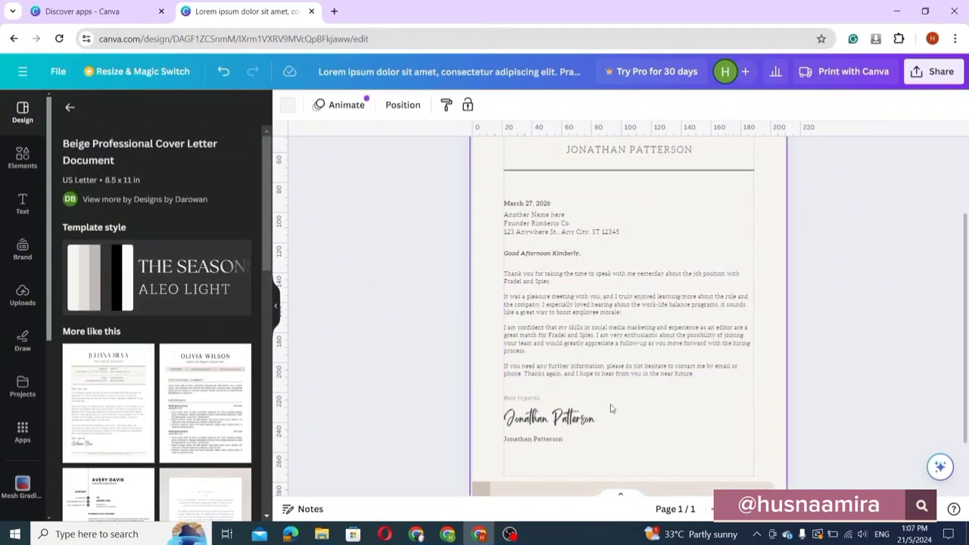
{"action": "left_click_drag", "start_coordinate": [967, 308], "coordinate": [967, 283]}
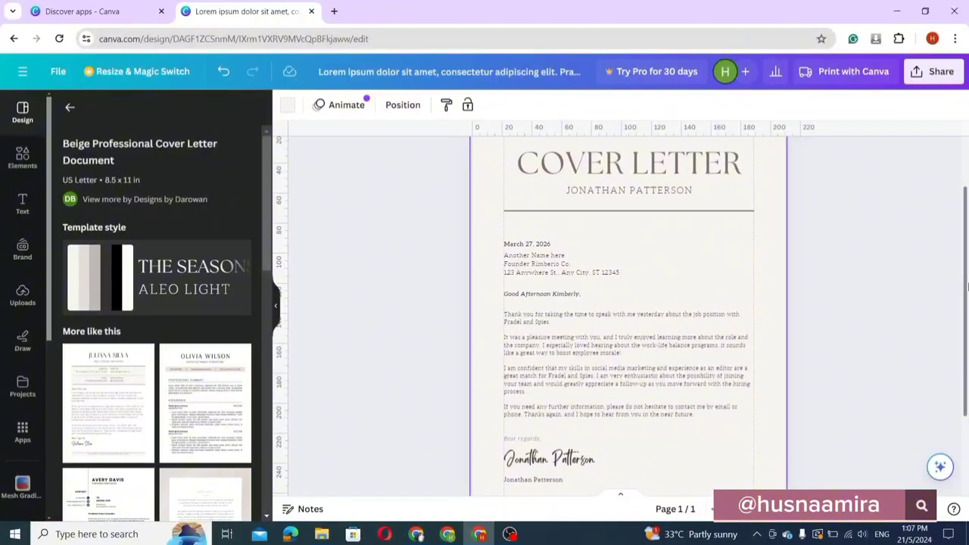
Step: Translate the cover letter's body paragraphs into Malay, choosing Malay as the target language
{"action": "right_click", "coordinate": [670, 355]}
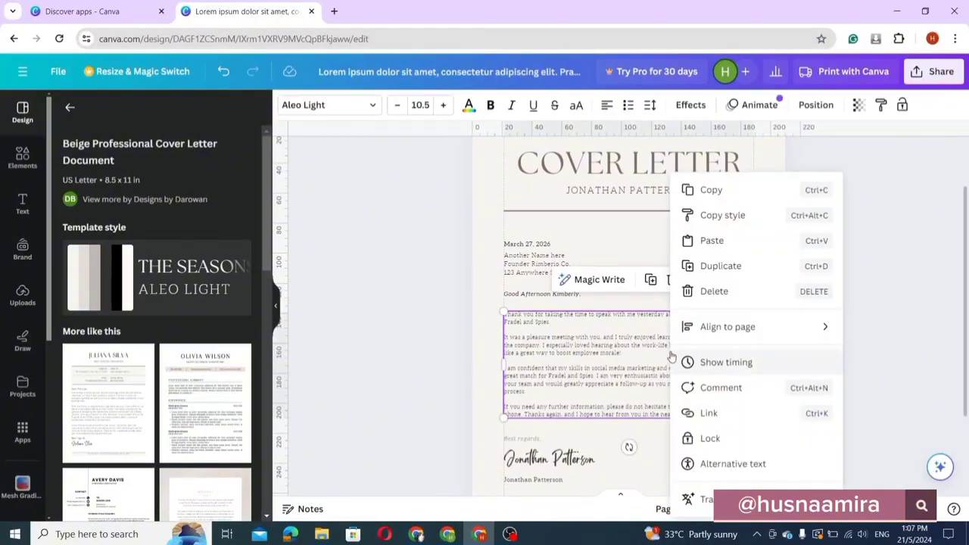
{"action": "left_click", "coordinate": [706, 499]}
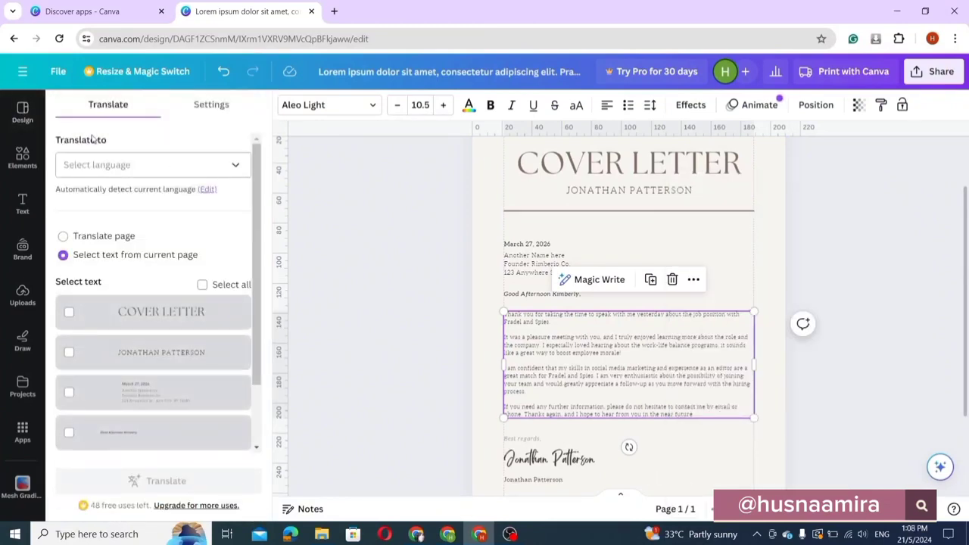
{"action": "left_click", "coordinate": [149, 172]}
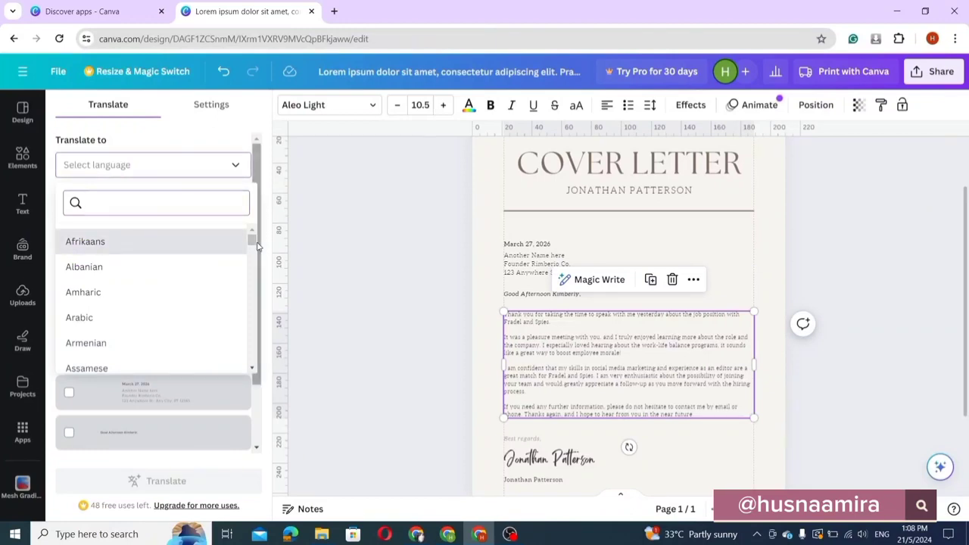
{"action": "scroll", "coordinate": [256, 249], "scroll_direction": "down", "scroll_amount": 3}
{"action": "scroll", "coordinate": [257, 254], "scroll_direction": "down", "scroll_amount": 8}
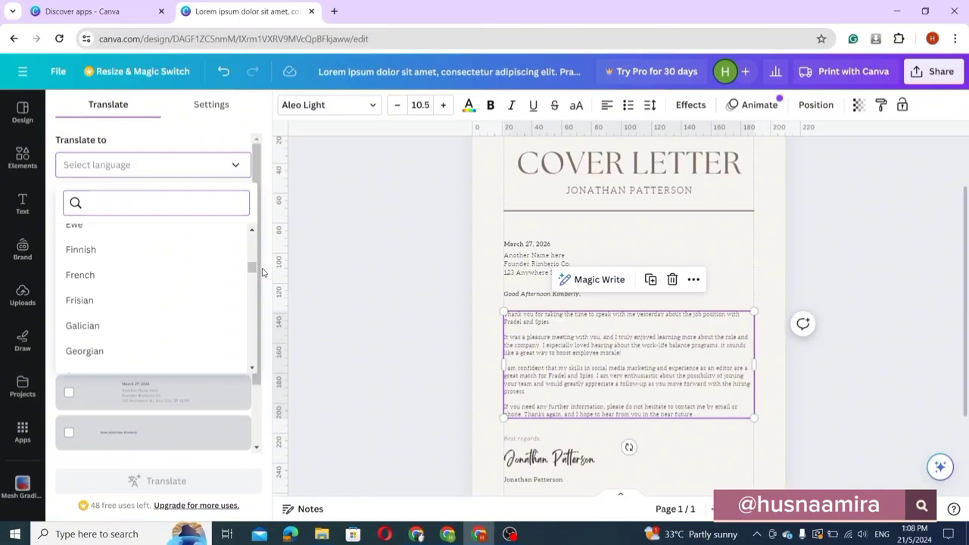
{"action": "type", "text": "ma"}
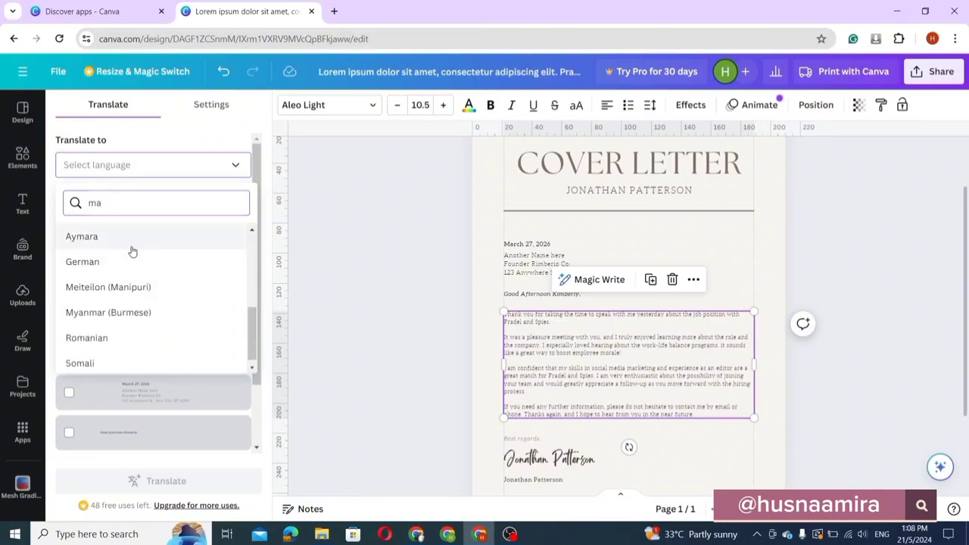
{"action": "scroll", "coordinate": [112, 337], "scroll_direction": "up", "scroll_amount": 2}
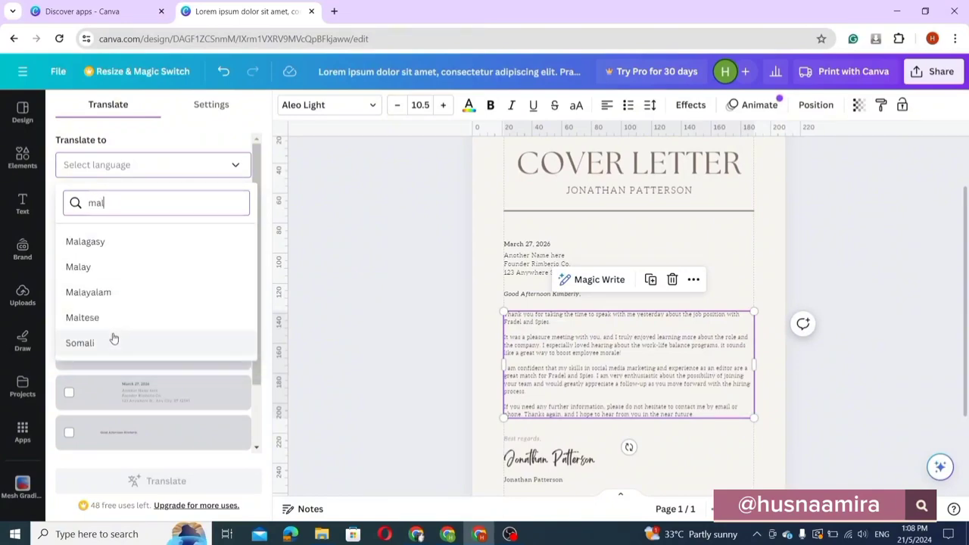
{"action": "left_click", "coordinate": [101, 269]}
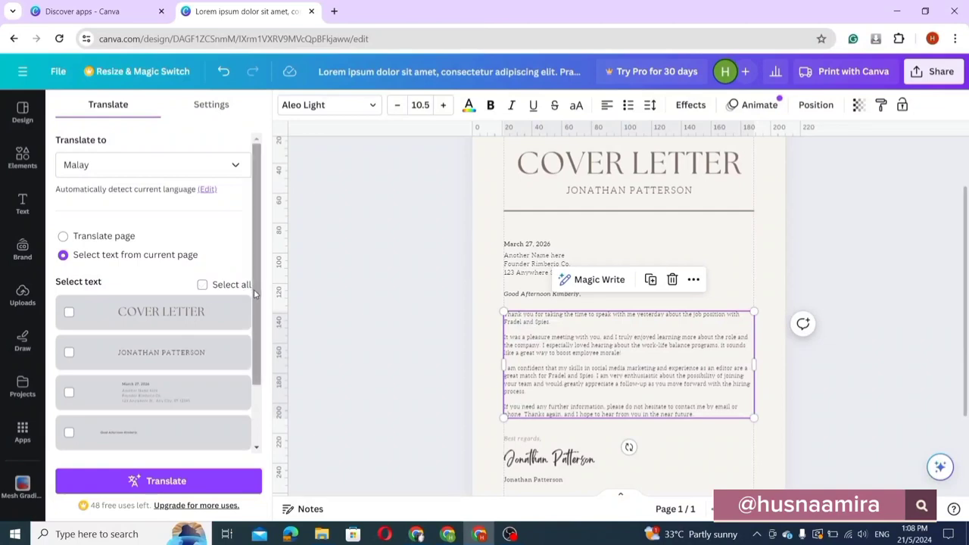
{"action": "left_click_drag", "start_coordinate": [254, 289], "coordinate": [258, 358]}
{"action": "scroll", "coordinate": [258, 359], "scroll_direction": "up", "scroll_amount": 3}
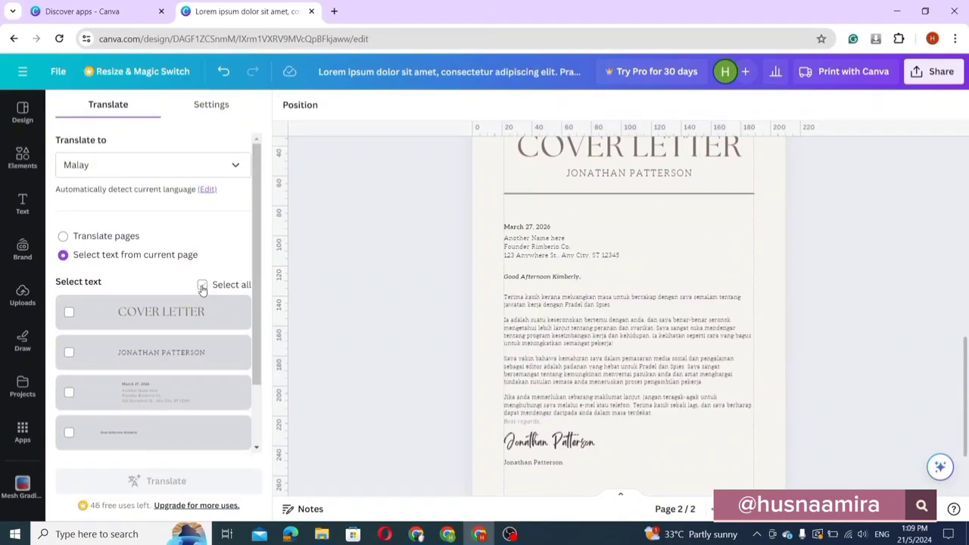
Step: Translate only the date and address, greeting, body and signature blocks into Malay
{"action": "left_click", "coordinate": [202, 285]}
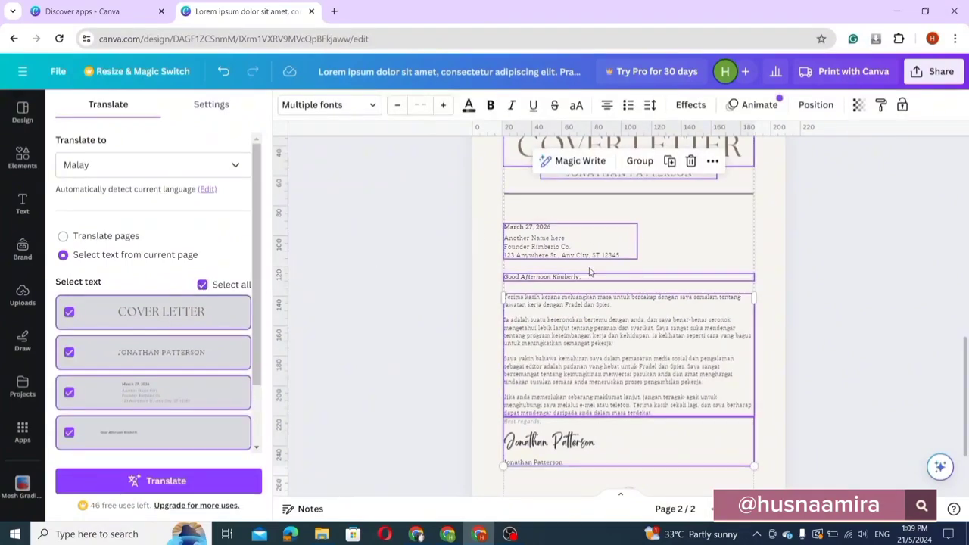
{"action": "left_click", "coordinate": [202, 285]}
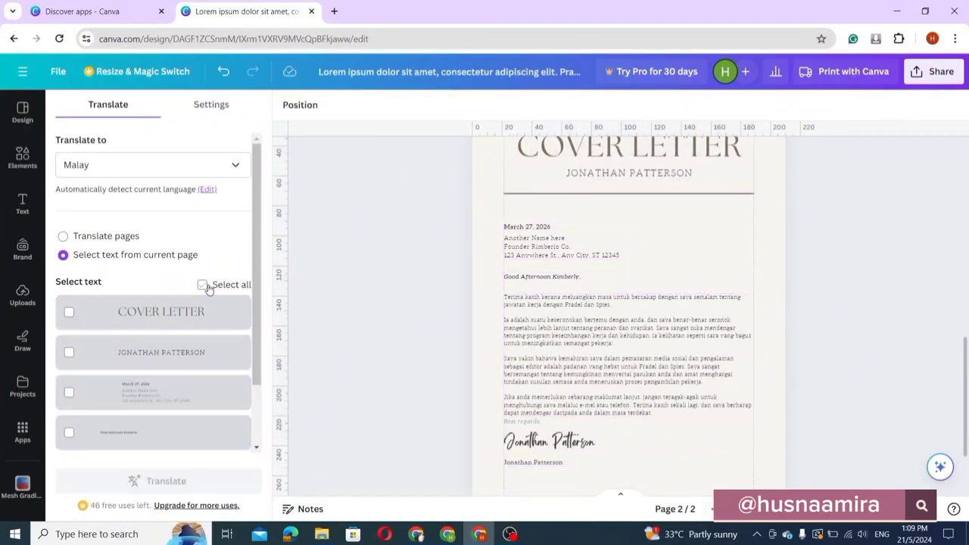
{"action": "left_click_drag", "start_coordinate": [260, 287], "coordinate": [271, 350]}
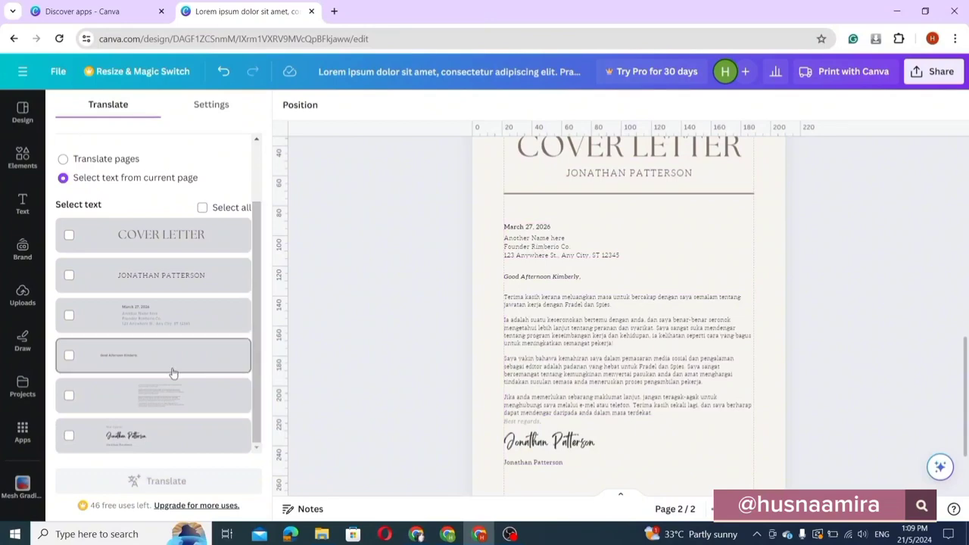
{"action": "left_click", "coordinate": [68, 320]}
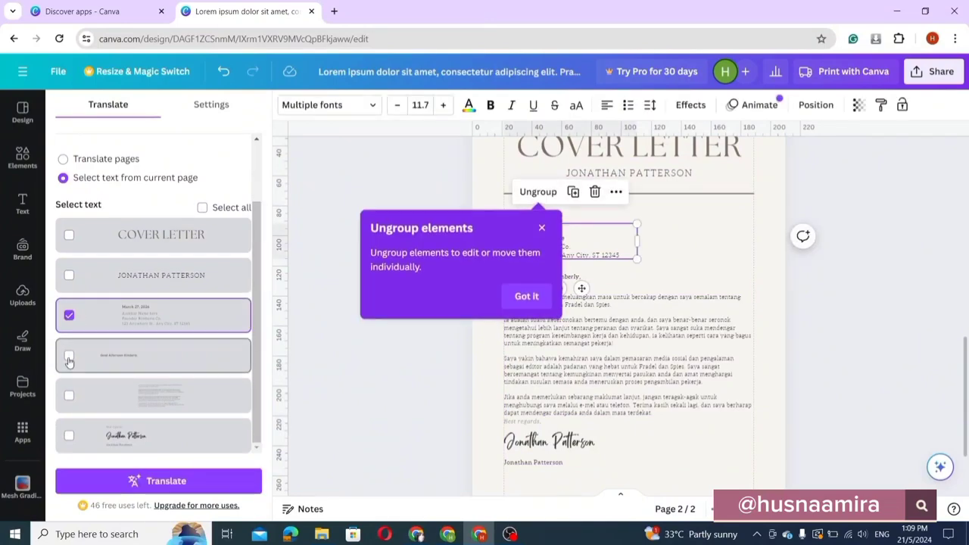
{"action": "left_click", "coordinate": [69, 355]}
{"action": "left_click", "coordinate": [69, 396]}
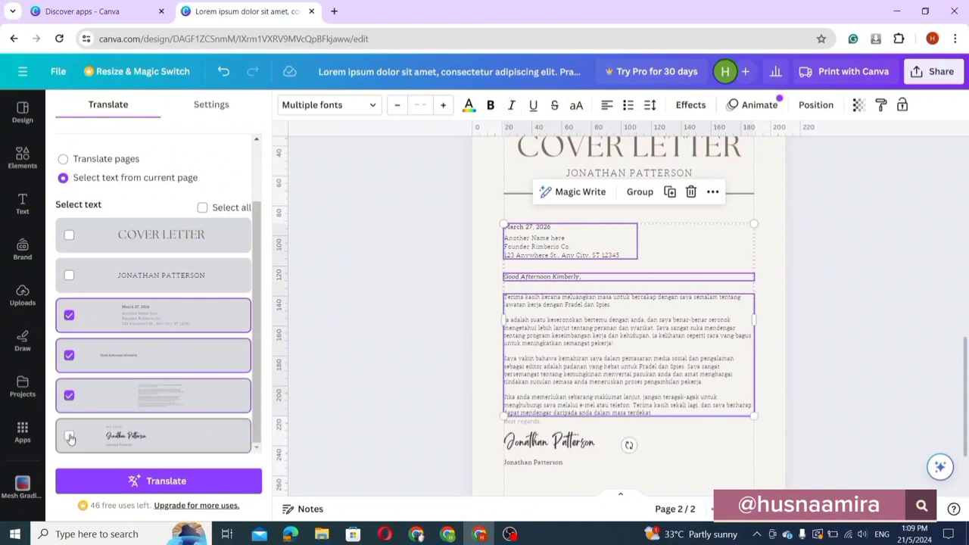
{"action": "left_click", "coordinate": [69, 435]}
{"action": "left_click", "coordinate": [164, 481]}
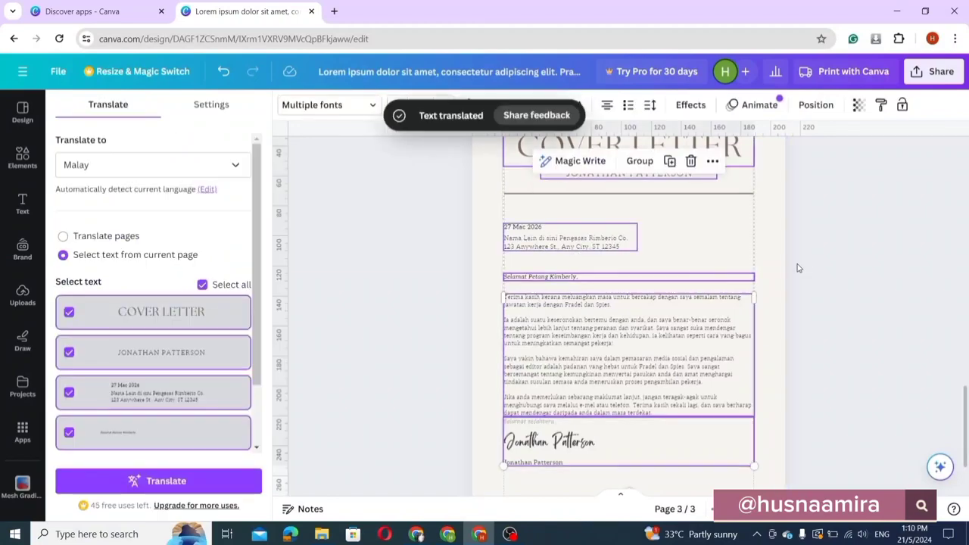
{"action": "left_click", "coordinate": [797, 268]}
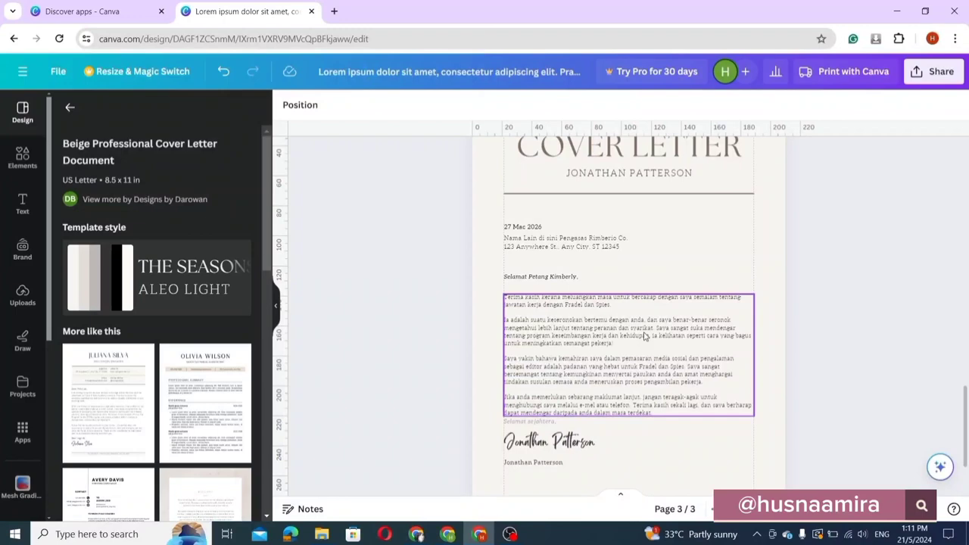
Step: Select the letter's body text box on the canvas
{"action": "left_click", "coordinate": [522, 335]}
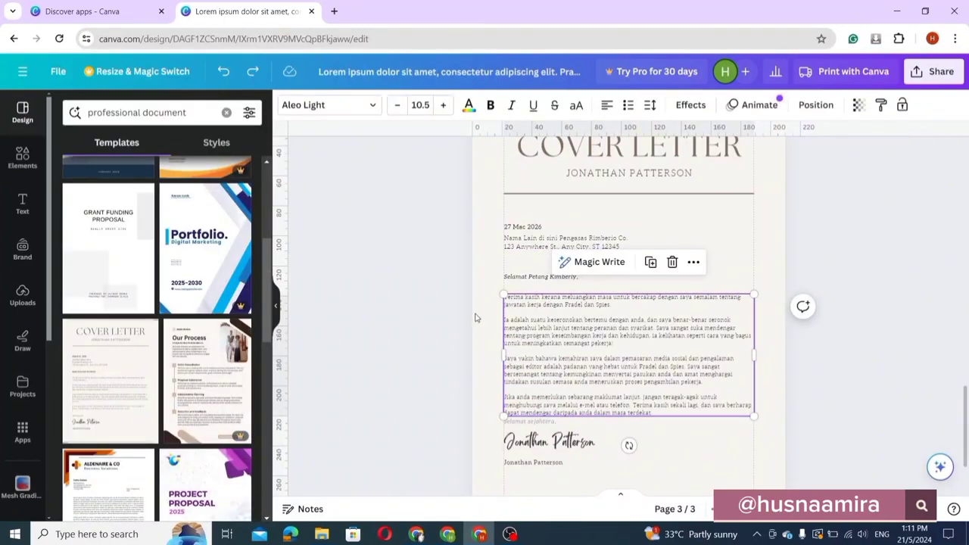
Step: Open translation for the body text and set Arabic as the target language
{"action": "right_click", "coordinate": [572, 338]}
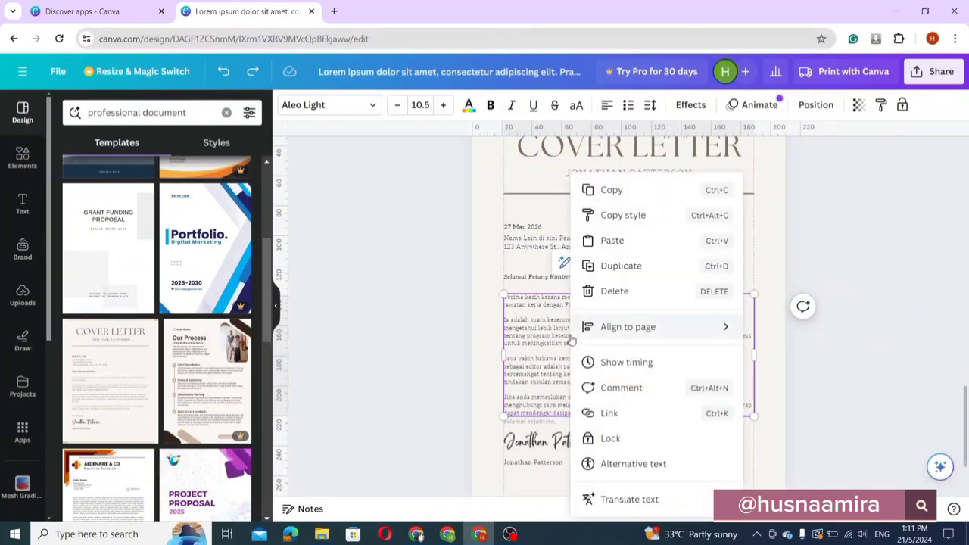
{"action": "left_click", "coordinate": [598, 500]}
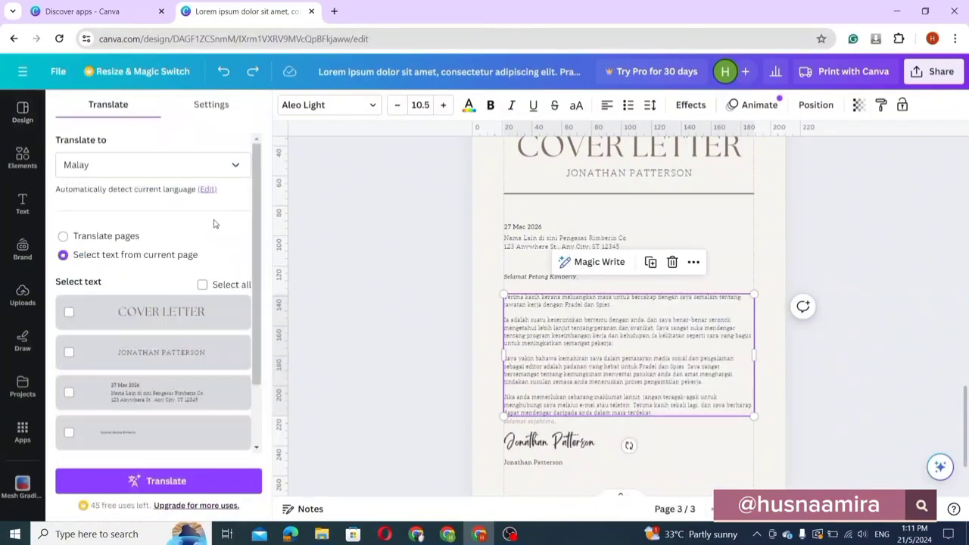
{"action": "left_click", "coordinate": [218, 168]}
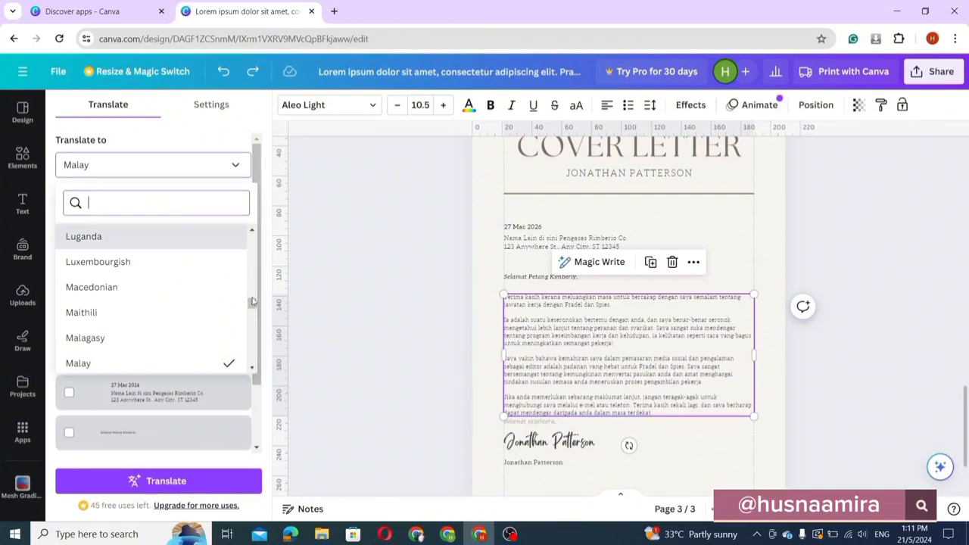
{"action": "mouse_move", "coordinate": [253, 302]}
{"action": "left_mouse_down"}
{"action": "mouse_move", "coordinate": [258, 349]}
{"action": "mouse_move", "coordinate": [255, 291]}
{"action": "mouse_move", "coordinate": [261, 308]}
{"action": "left_mouse_up"}
{"action": "type", "text": "a"}
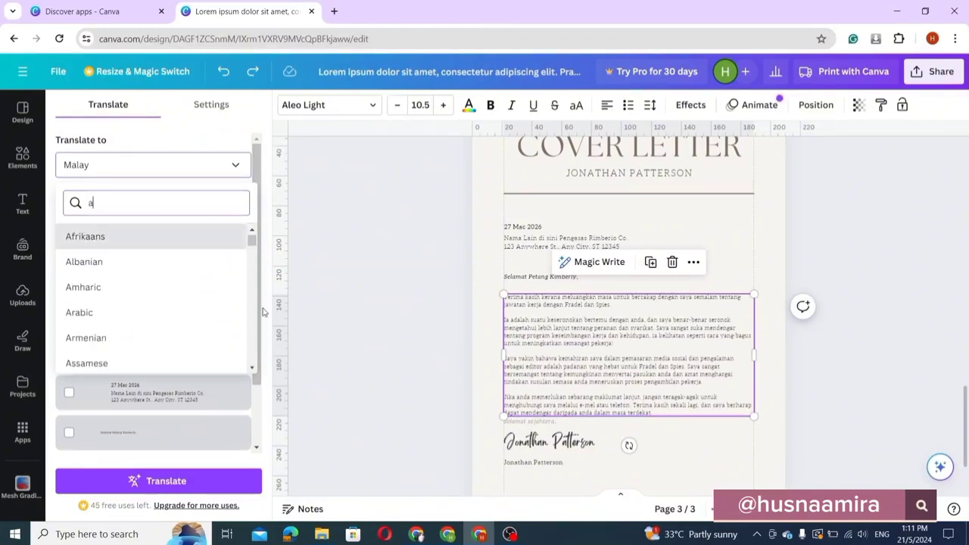
{"action": "type", "text": "ra"}
{"action": "left_click", "coordinate": [119, 238]}
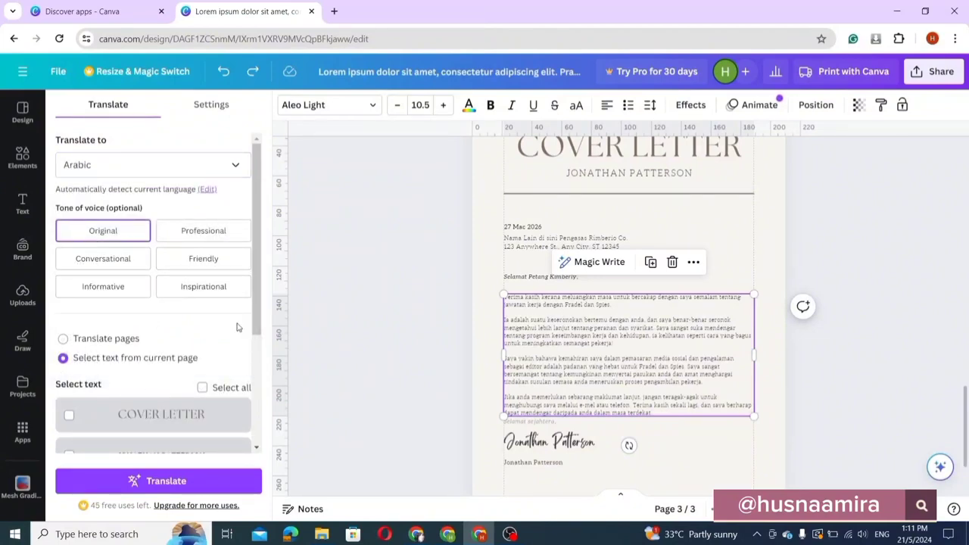
Step: Translate the date and address, greeting and signature blocks into Arabic
{"action": "left_click_drag", "start_coordinate": [256, 321], "coordinate": [255, 424]}
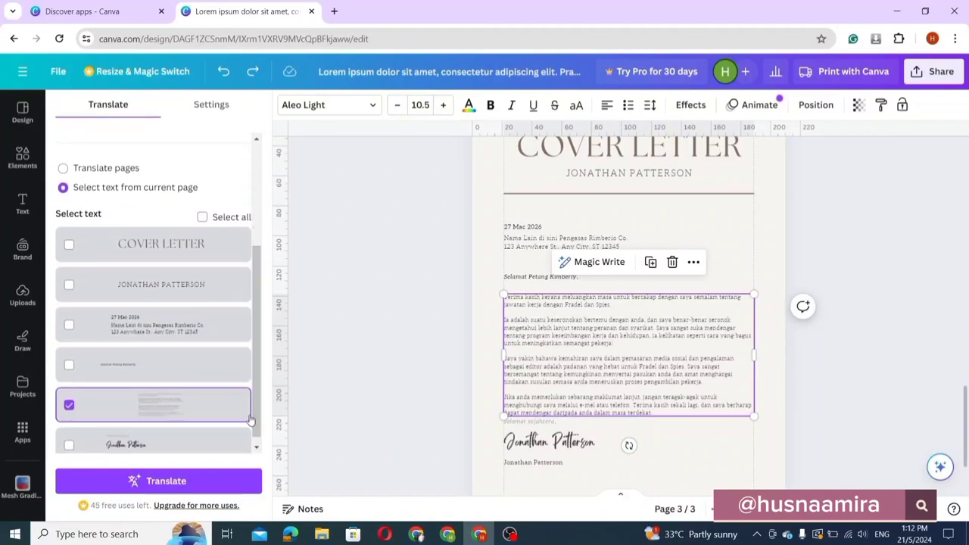
{"action": "left_click", "coordinate": [69, 327]}
{"action": "left_click", "coordinate": [70, 366]}
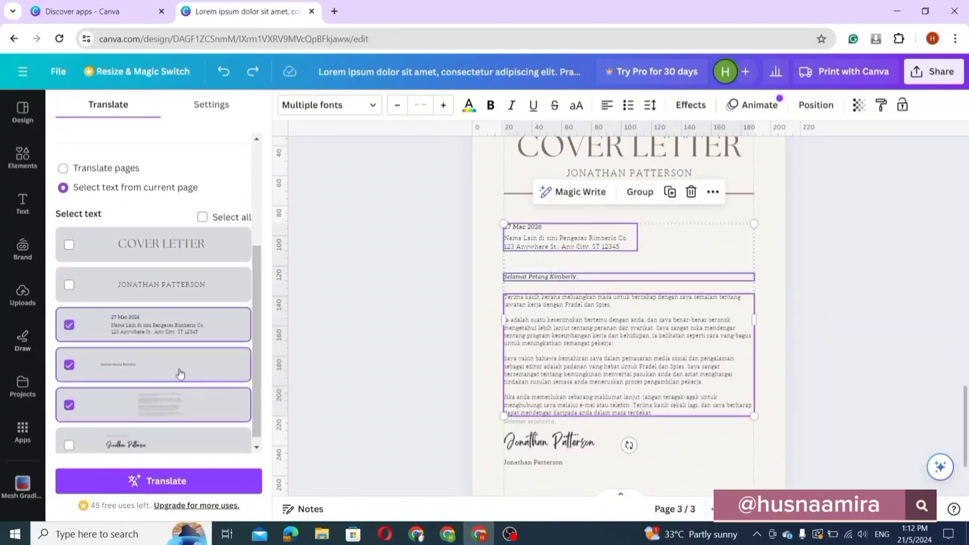
{"action": "scroll", "coordinate": [256, 369], "scroll_direction": "down", "scroll_amount": 1}
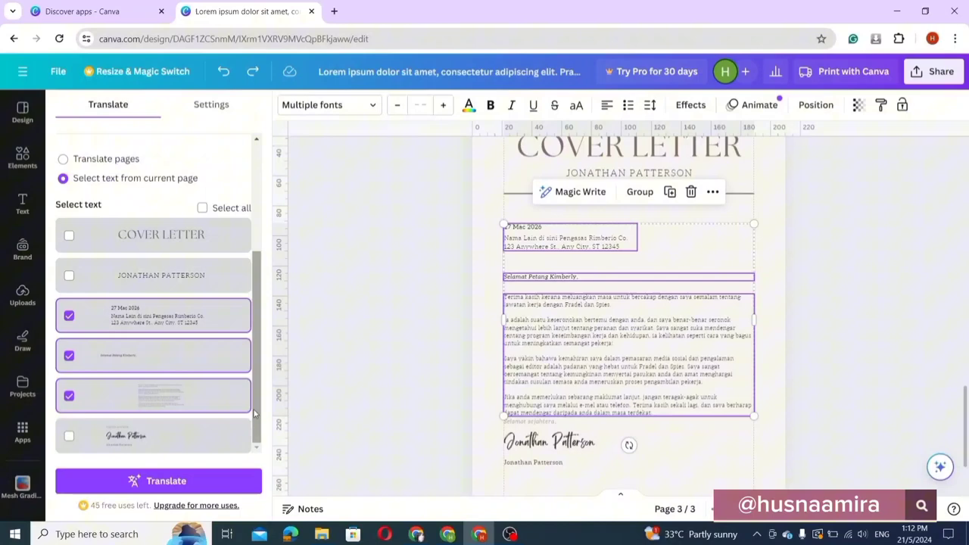
{"action": "left_click", "coordinate": [69, 437]}
{"action": "left_click", "coordinate": [149, 481]}
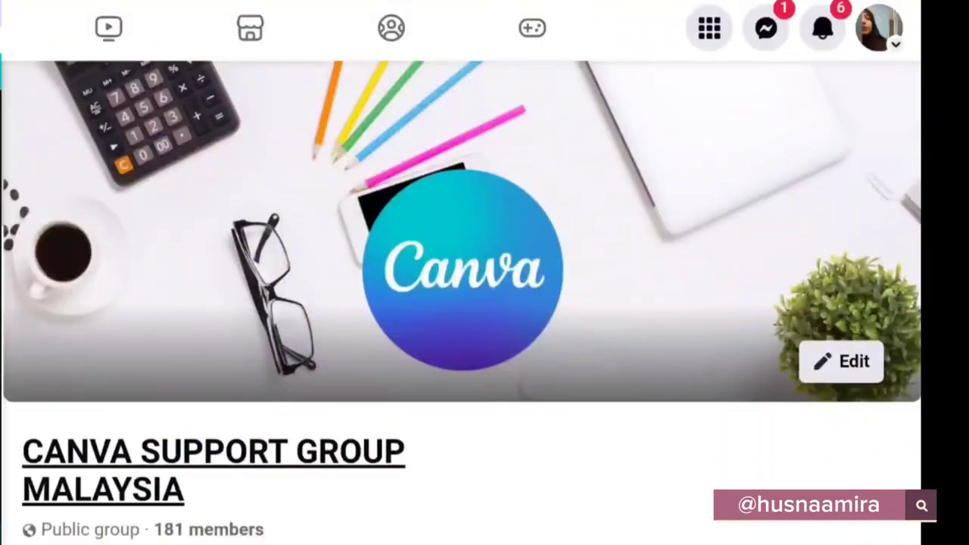
Step: Scroll the group's Discussion feed down to the admin's 'EDIT GAMBAR JADI LUKISAN' video post
{"action": "scroll", "coordinate": [462, 273], "scroll_direction": "down", "scroll_amount": 6}
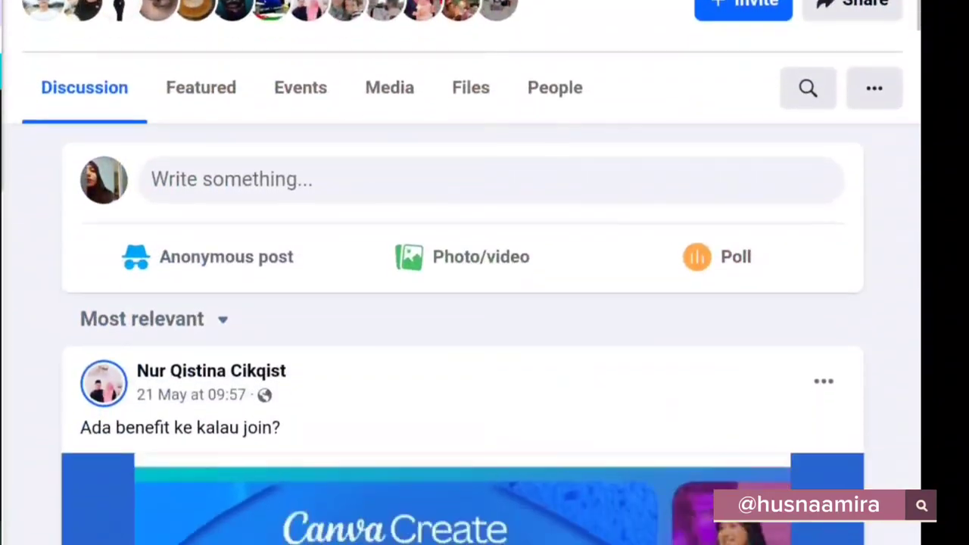
{"action": "scroll", "coordinate": [462, 272], "scroll_direction": "down", "scroll_amount": 10}
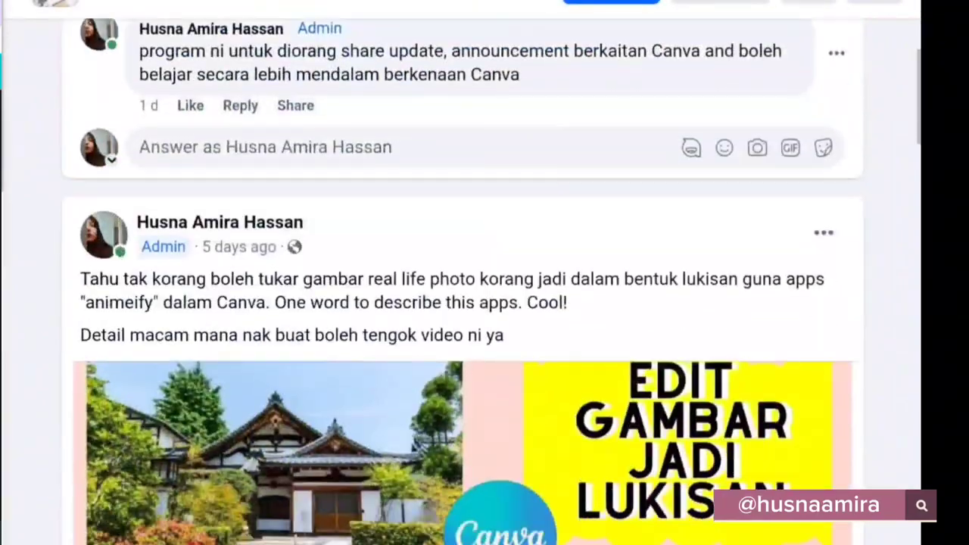
{"action": "scroll", "coordinate": [462, 273], "scroll_direction": "down", "scroll_amount": 10}
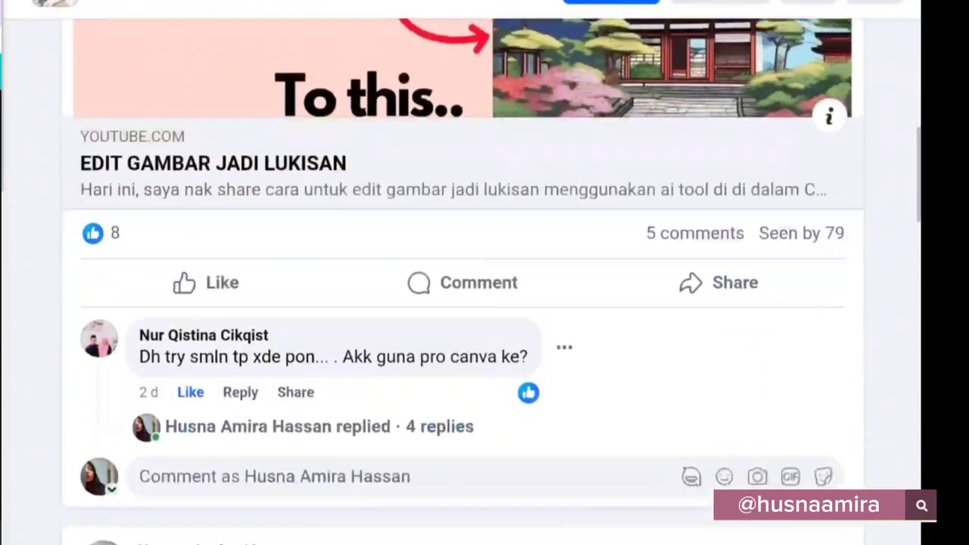
{"action": "scroll", "coordinate": [462, 273], "scroll_direction": "down", "scroll_amount": 7}
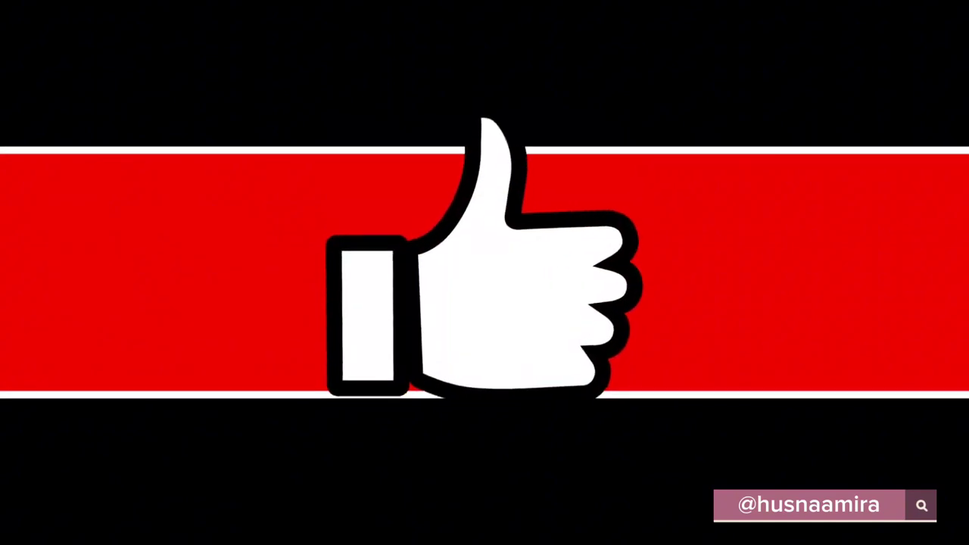